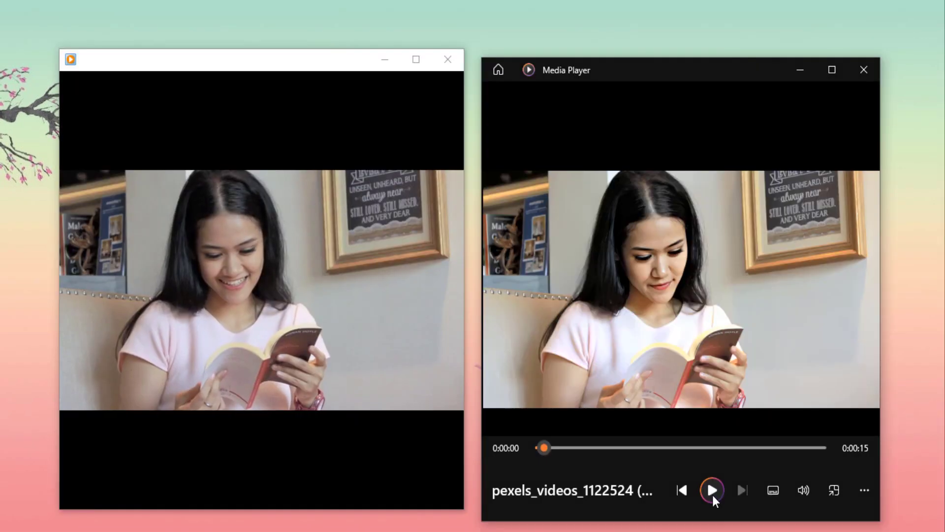
Restart both the original and enhanced reading clips from 0:00, then close the browser window
click(713, 492)
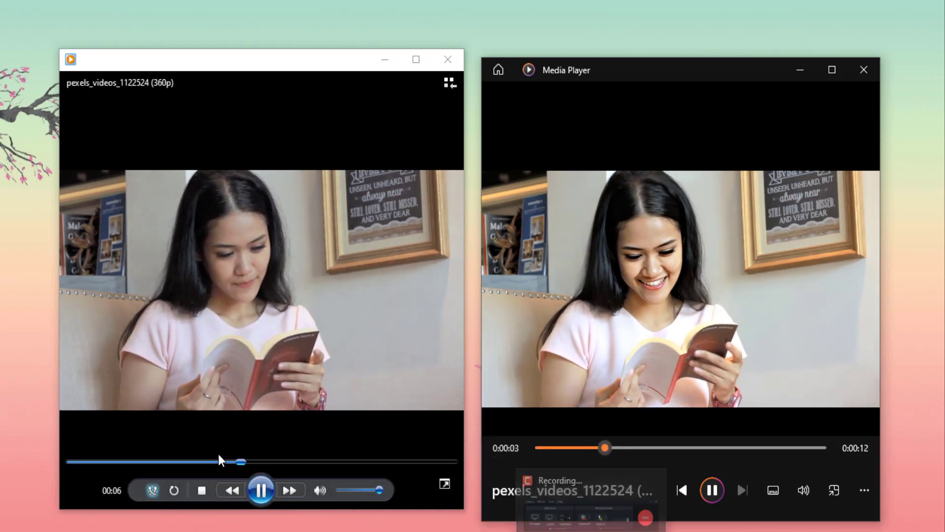
drag(200, 462, 86, 461)
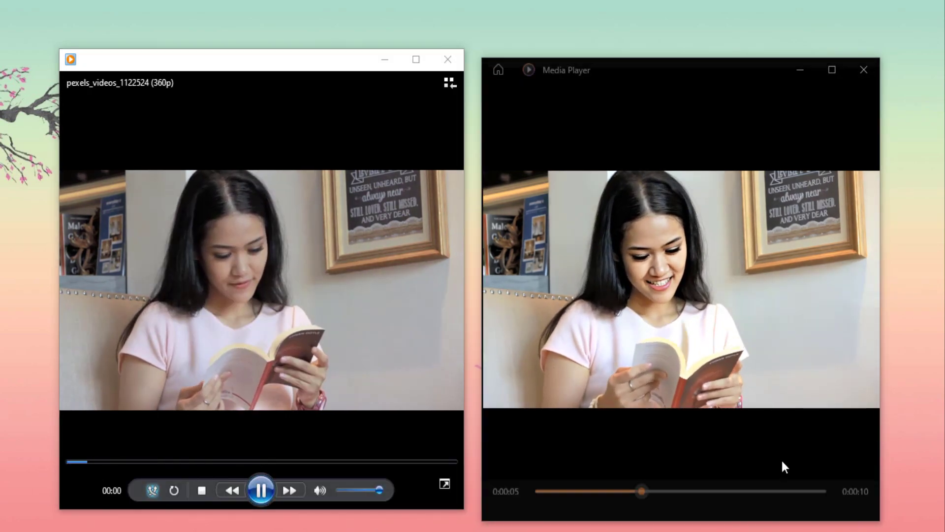
click(546, 448)
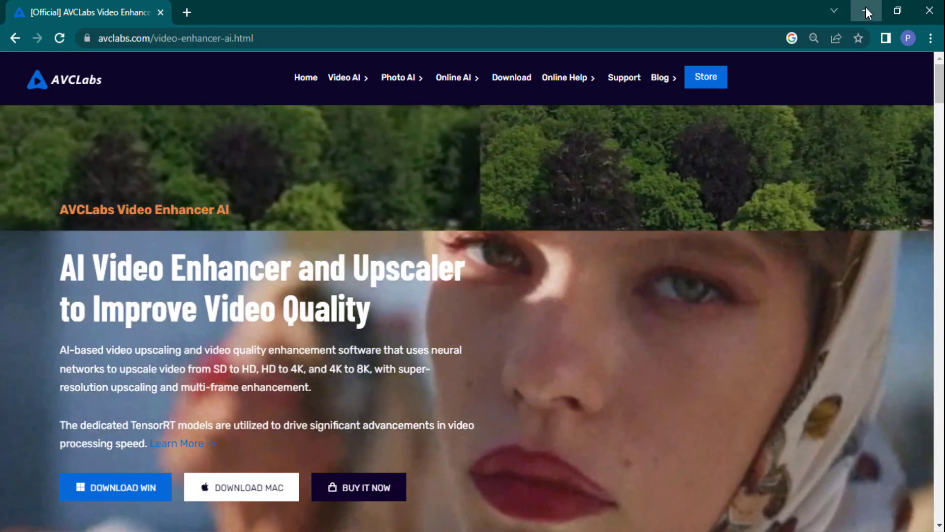
click(865, 9)
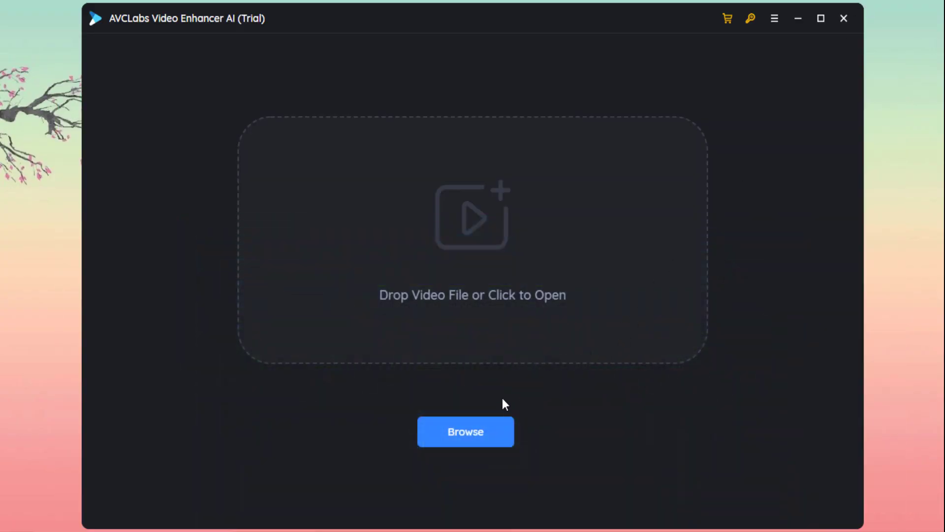
Load the 360p pexels reading clip from the Downloads folder
click(507, 246)
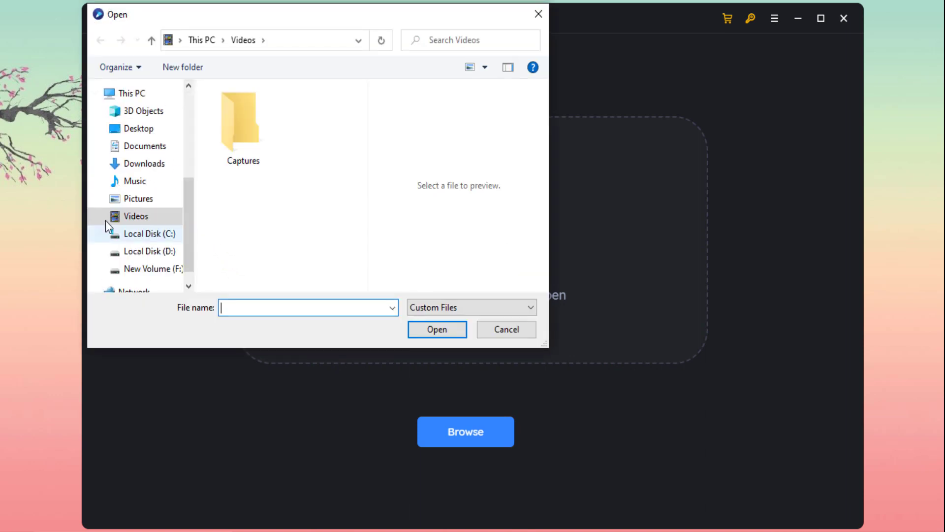
click(154, 163)
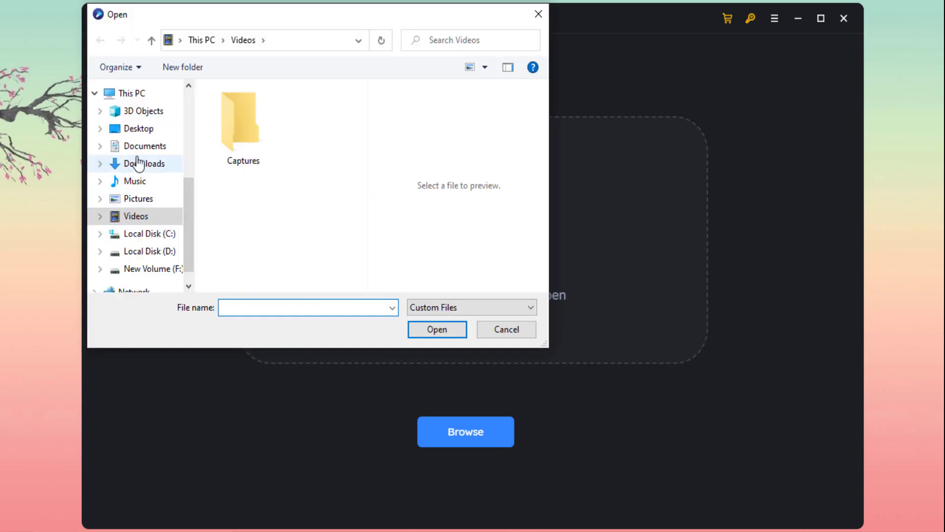
click(144, 163)
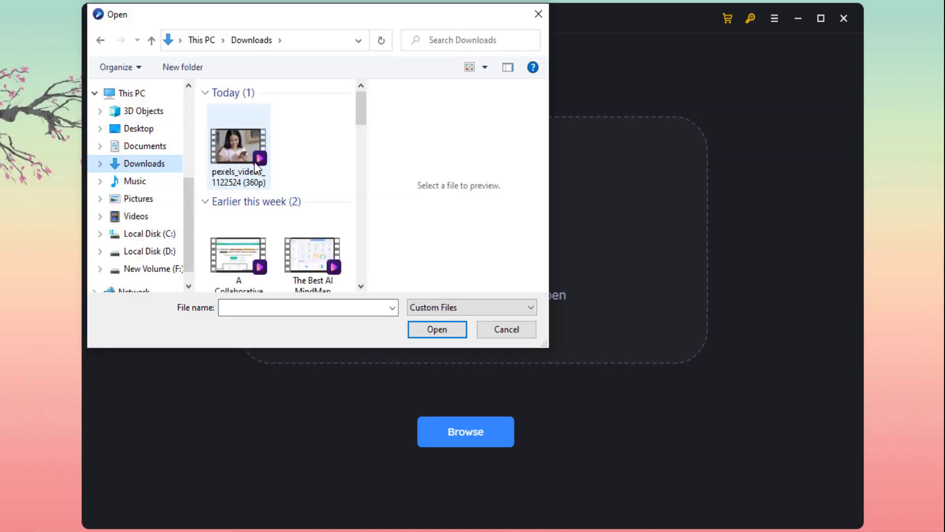
click(256, 164)
double_click(257, 164)
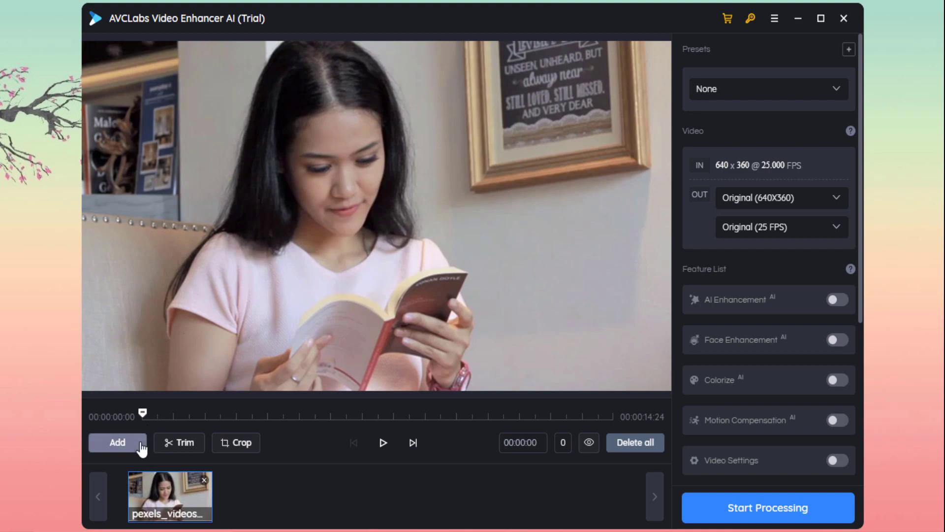
Cancel adding another video, leaving the crop window at 640x360
click(141, 447)
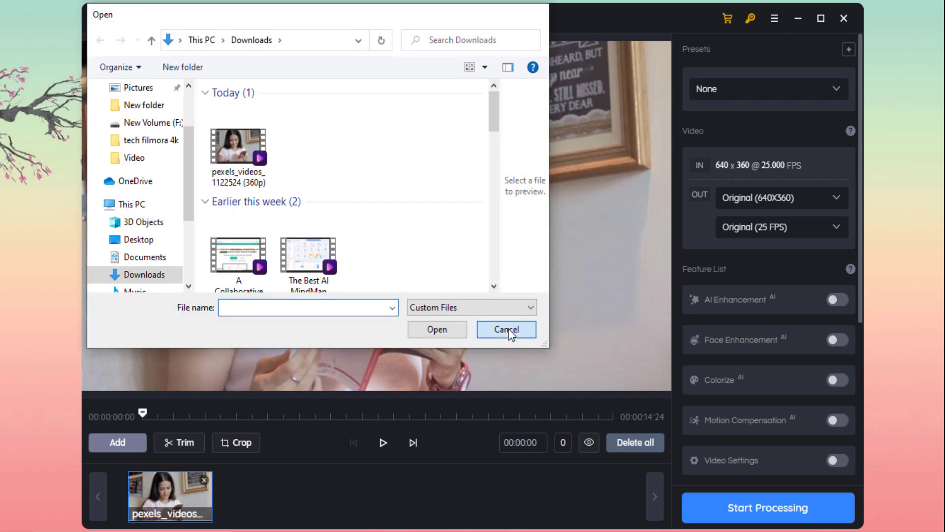
click(507, 330)
click(185, 444)
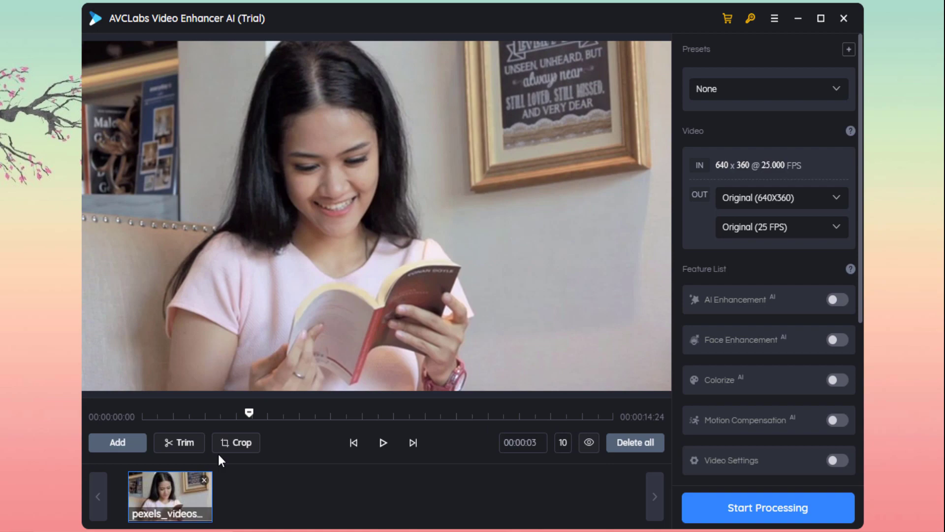
click(241, 442)
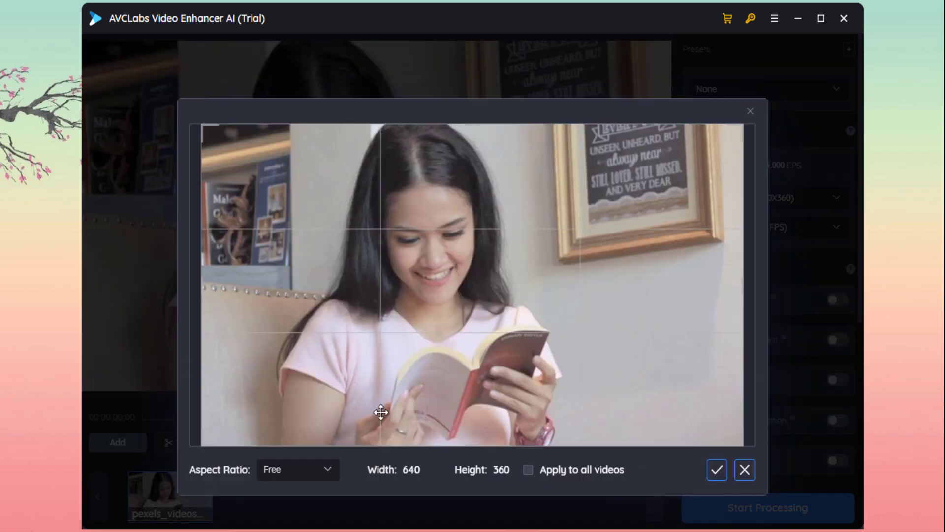
drag(202, 123, 242, 88)
drag(746, 119, 590, 69)
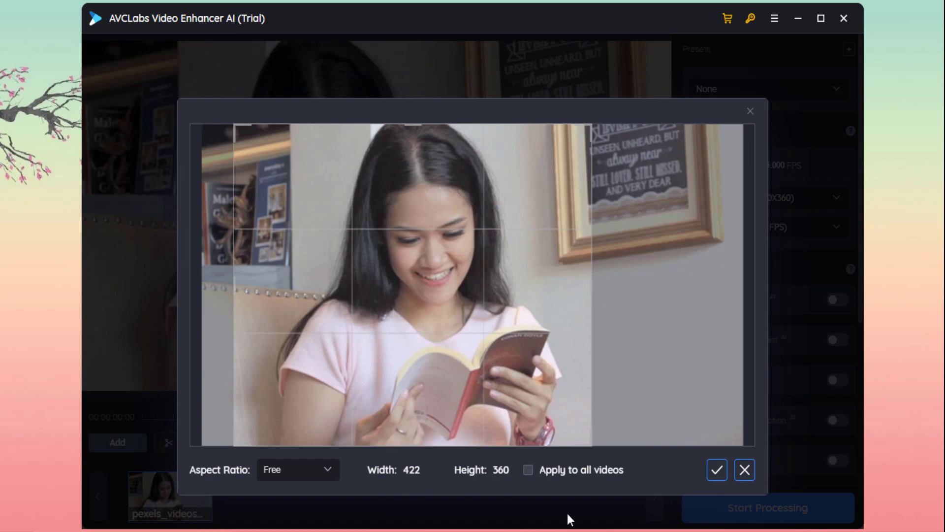
click(744, 469)
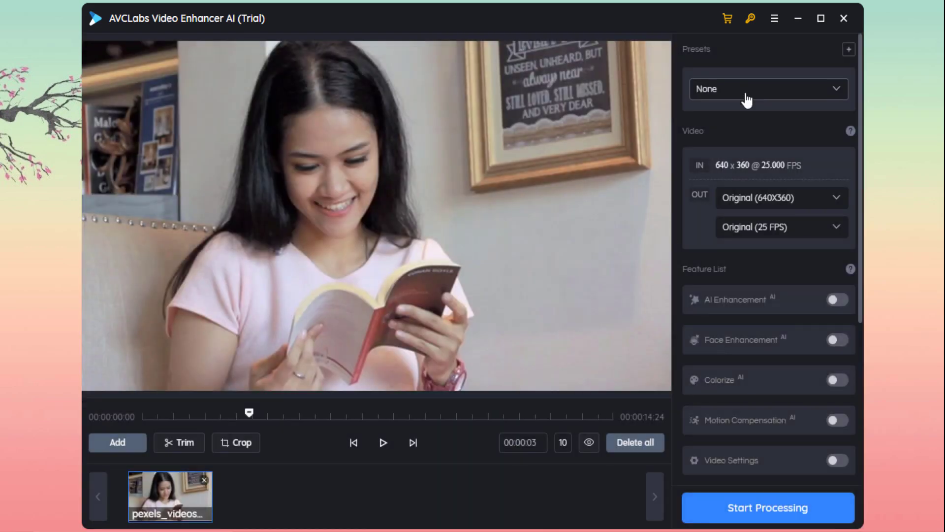
Apply the Upscale to 4K preset (3840x2160), keeping the original 25 FPS frame rate
click(746, 100)
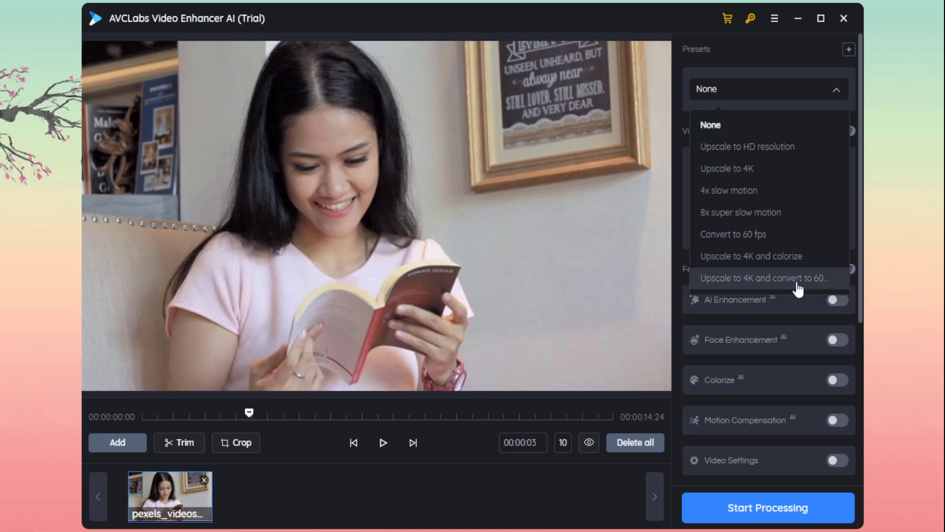
click(822, 96)
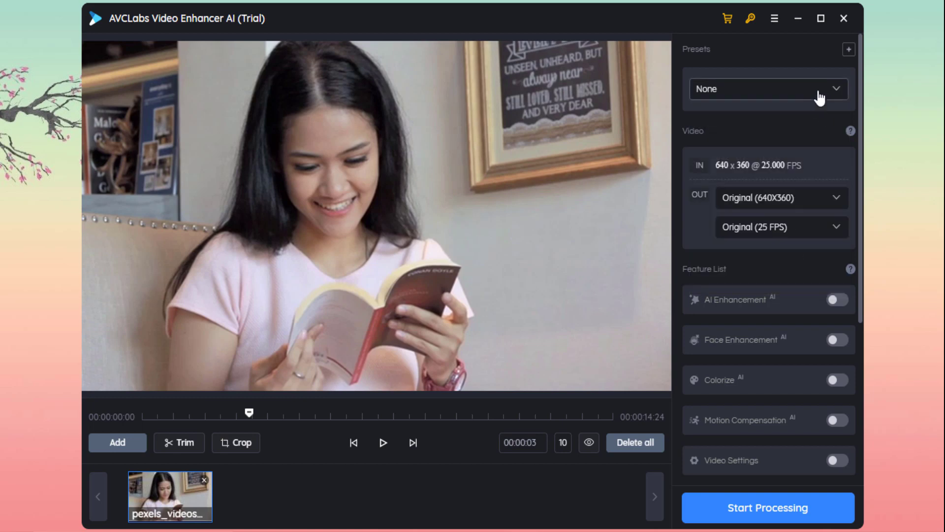
click(820, 97)
click(766, 171)
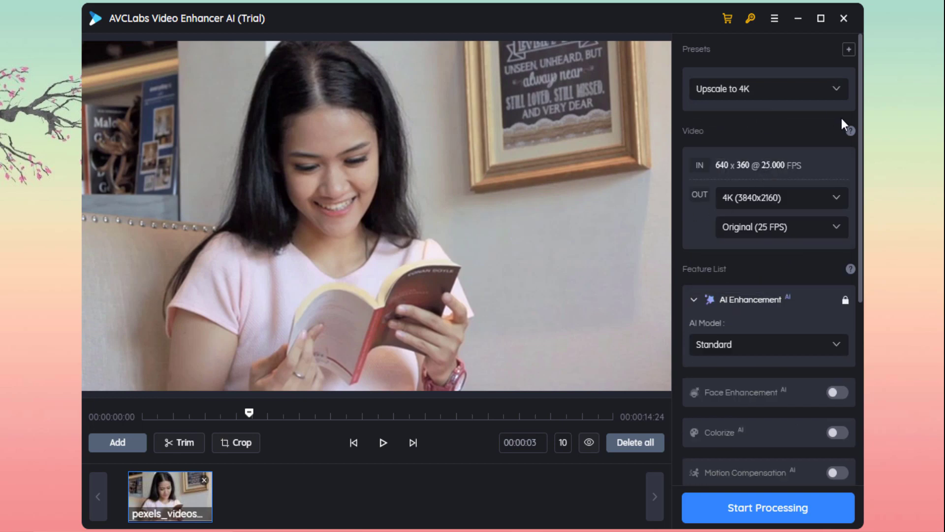
click(826, 233)
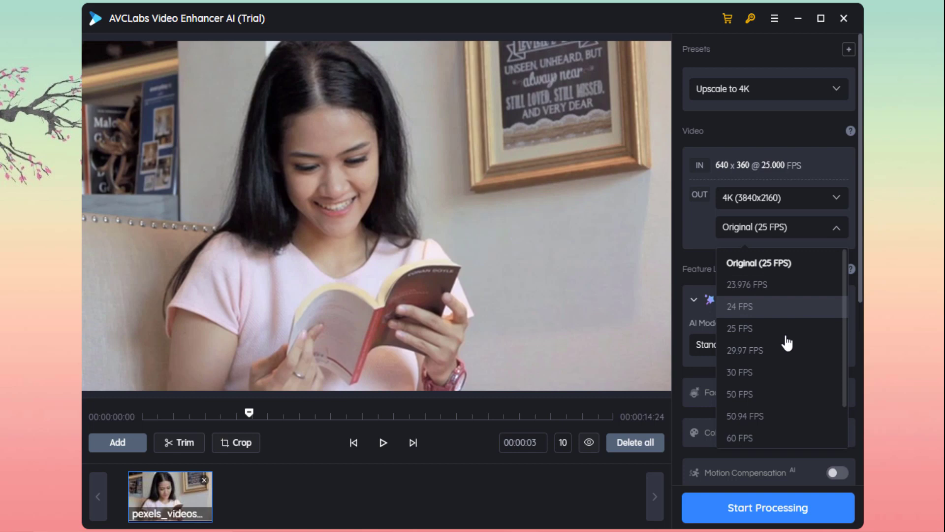
click(812, 234)
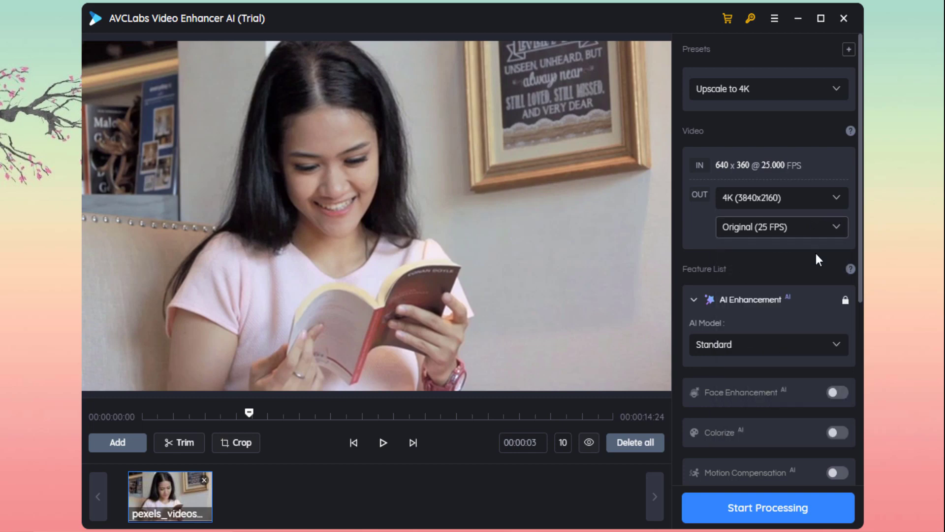
click(755, 347)
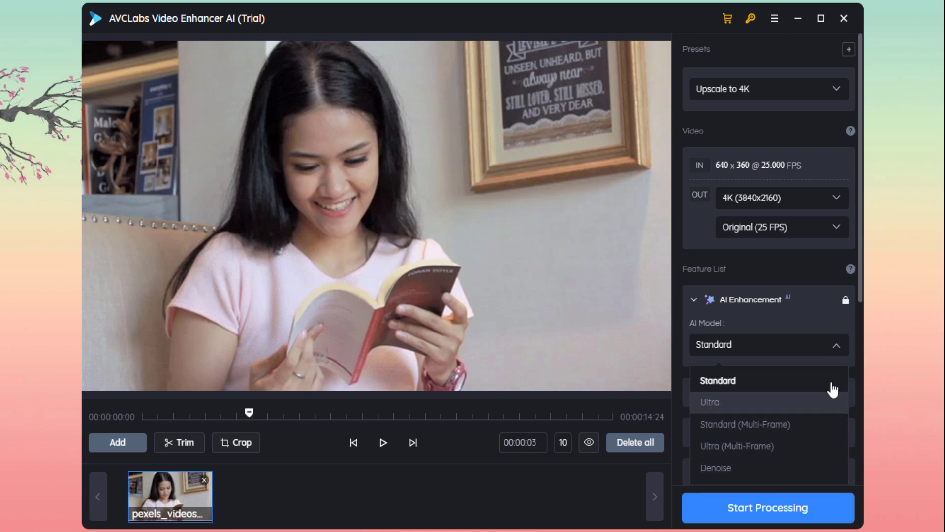
Keep the Standard AI model and switch on Face Enhancement
click(836, 355)
scroll(823, 370, down, 2)
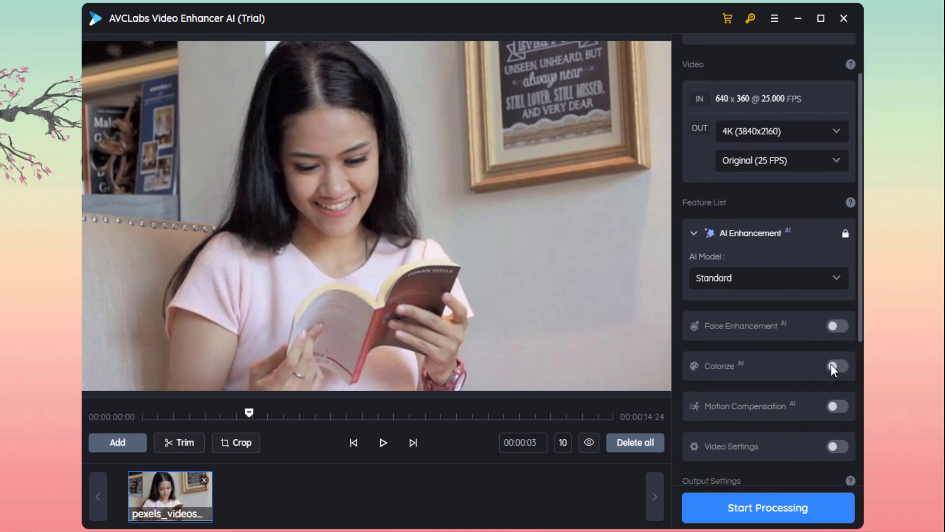
click(838, 319)
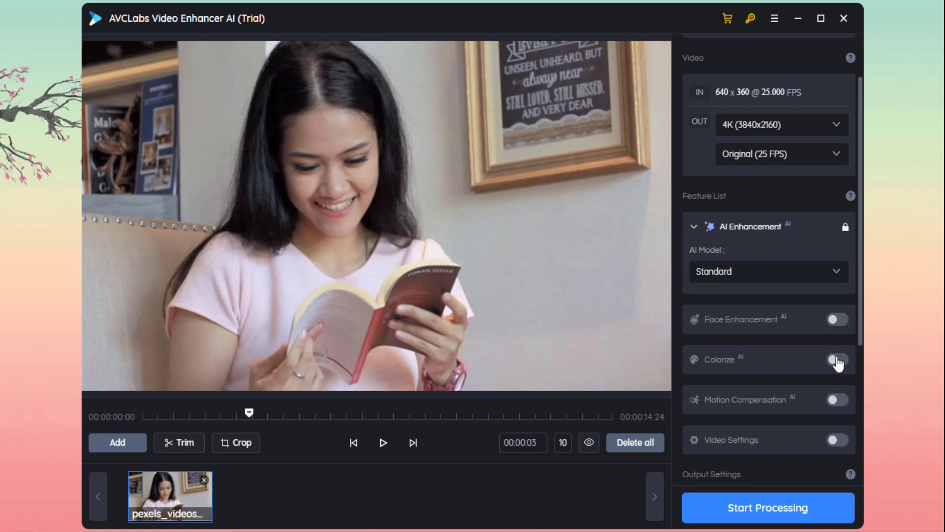
click(846, 329)
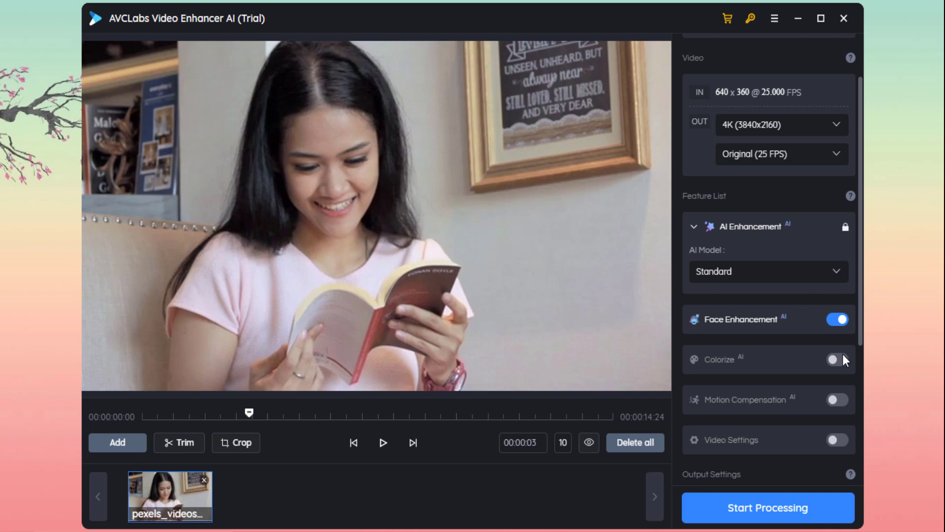
Leave Colorize and Motion Compensation off, and switch on Video Settings
click(836, 363)
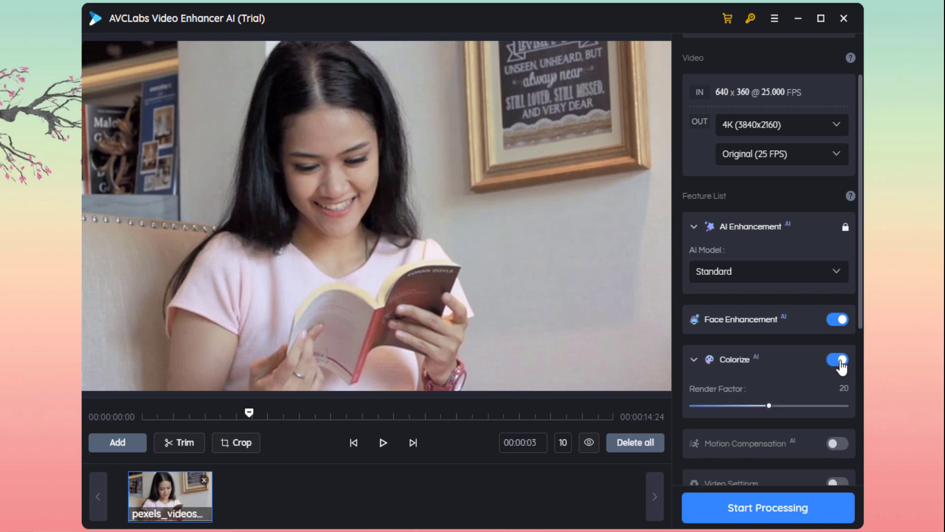
click(840, 363)
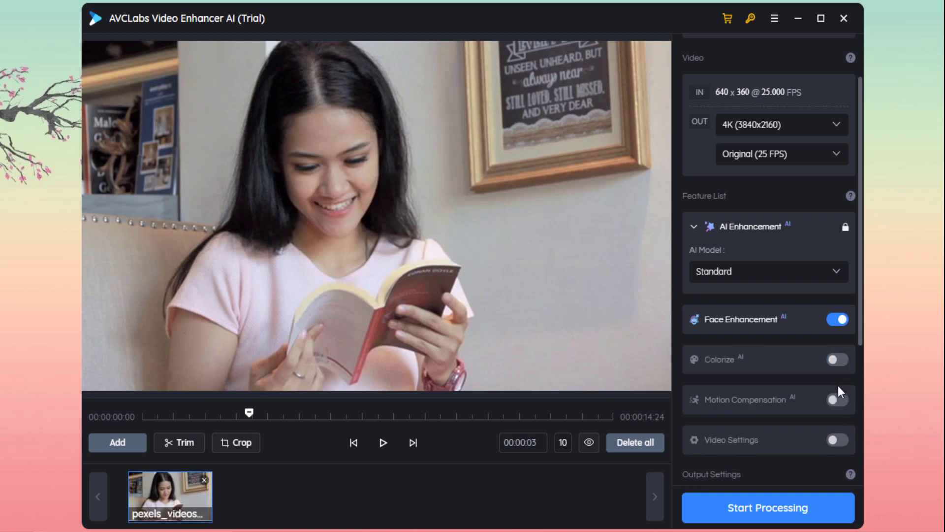
click(835, 403)
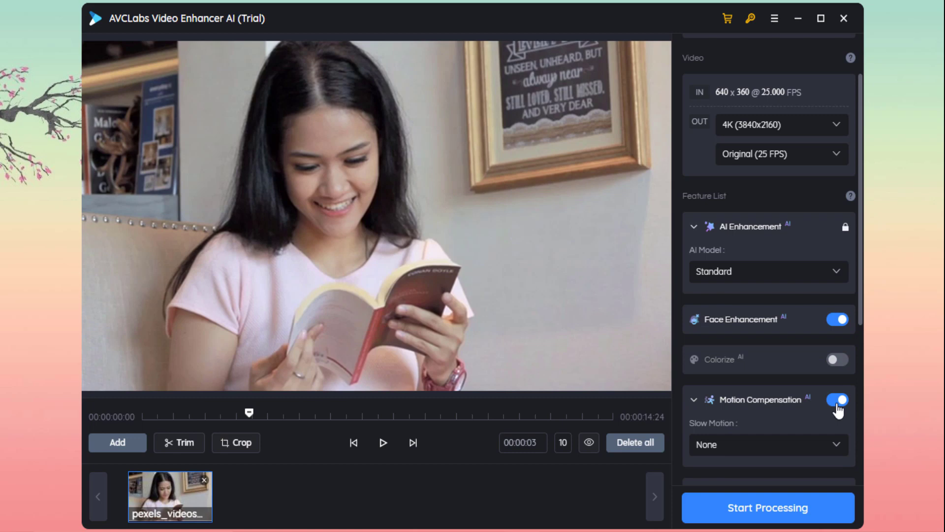
click(838, 404)
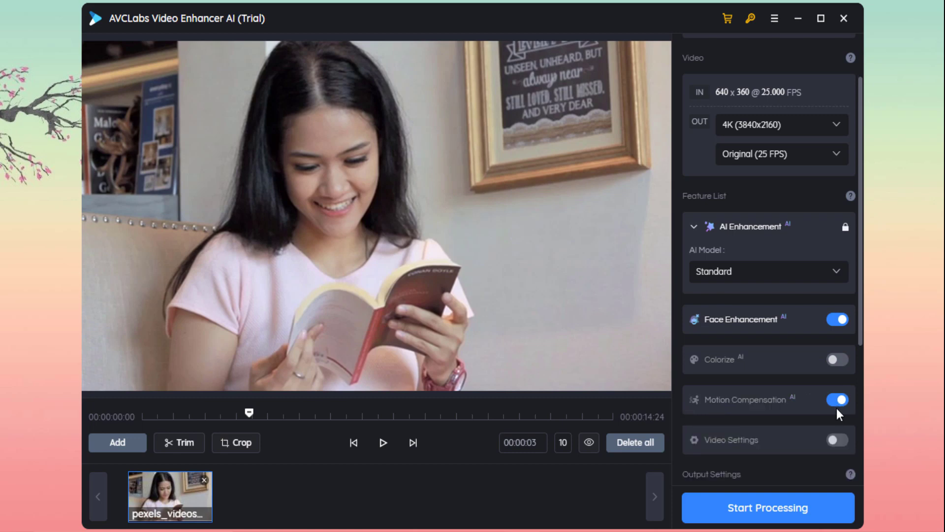
click(835, 439)
scroll(753, 382, down, 3)
scroll(754, 385, down, 2)
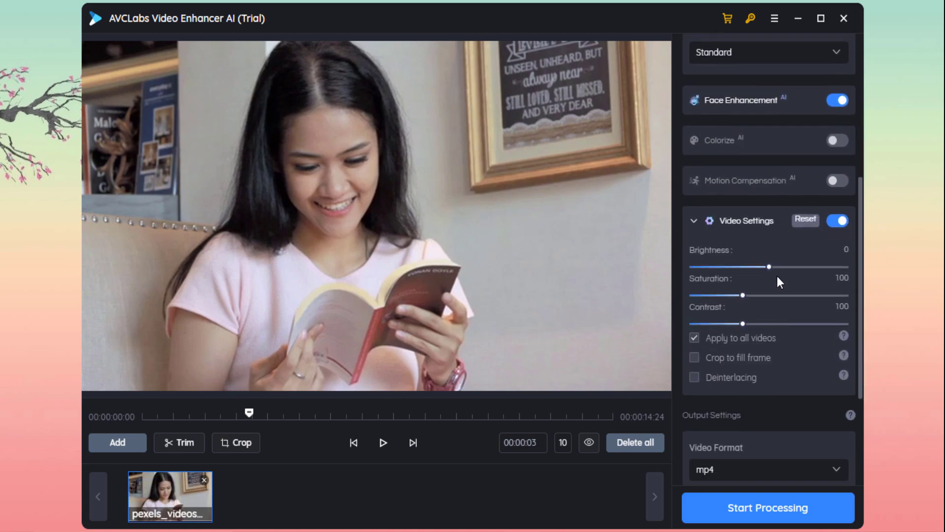
Set brightness to 5, saturation to 116 and contrast to 108
drag(769, 267, 774, 266)
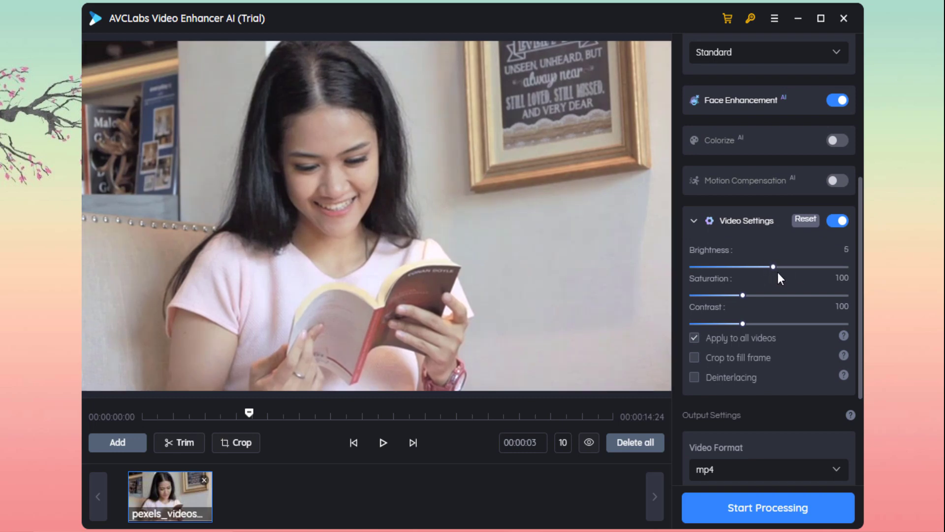
mouse_move(746, 295)
mouse_down()
mouse_move(746, 324)
mouse_move(758, 296)
mouse_up()
scroll(755, 347, down, 2)
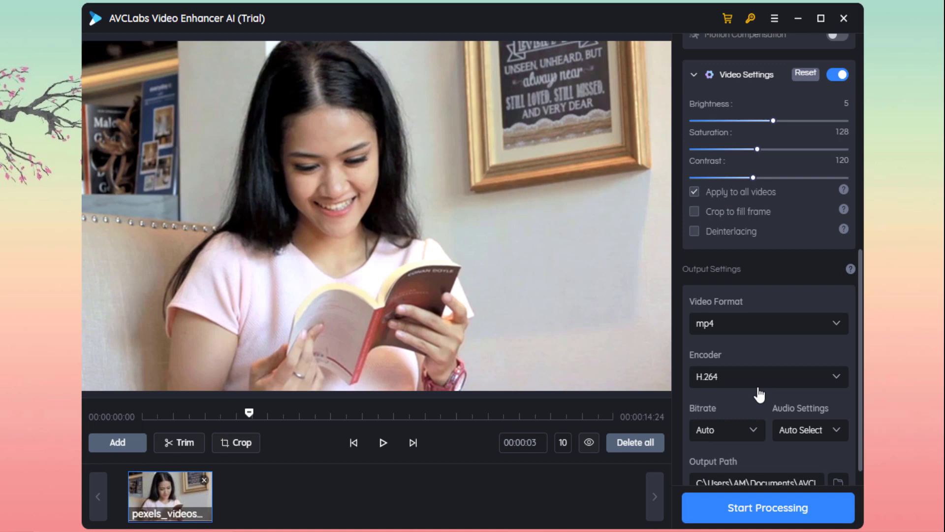
click(750, 149)
click(747, 178)
Keep mp4 output with the H.264 encoder, reviewing the bitrate and audio options
click(763, 327)
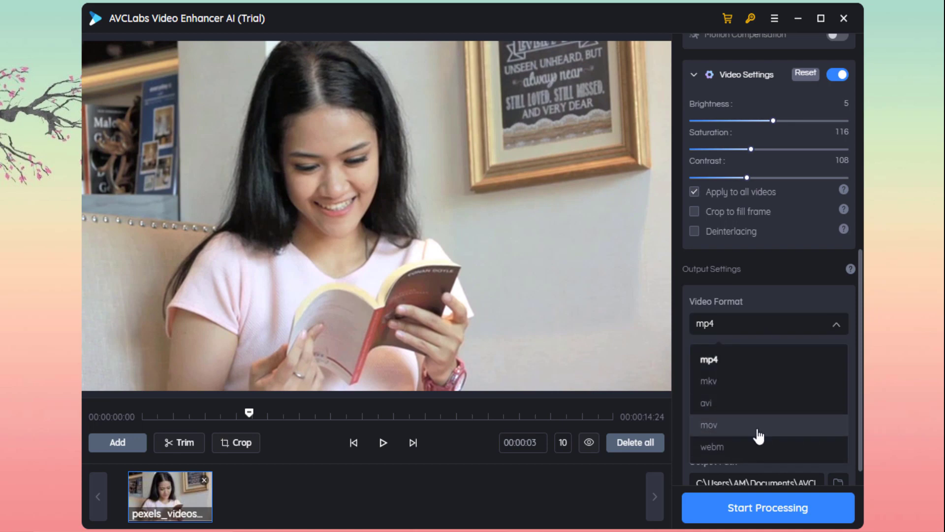
click(783, 360)
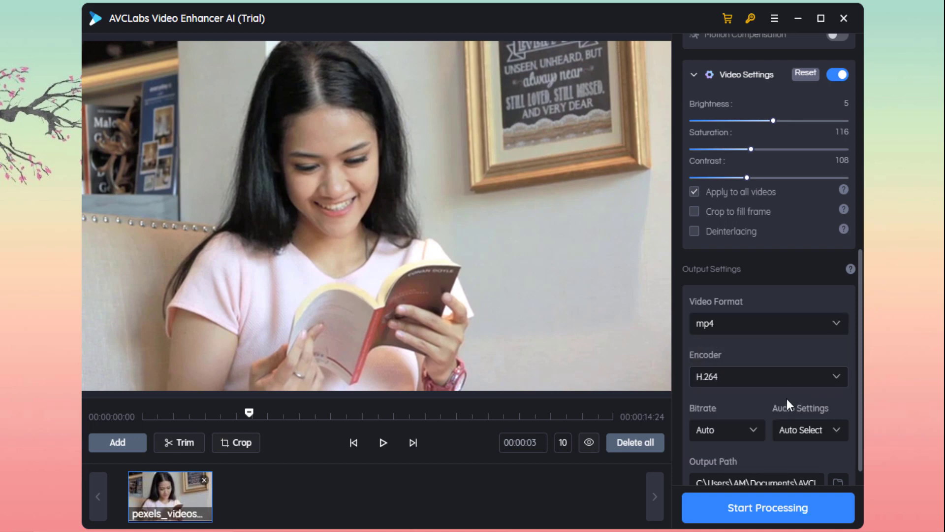
click(777, 378)
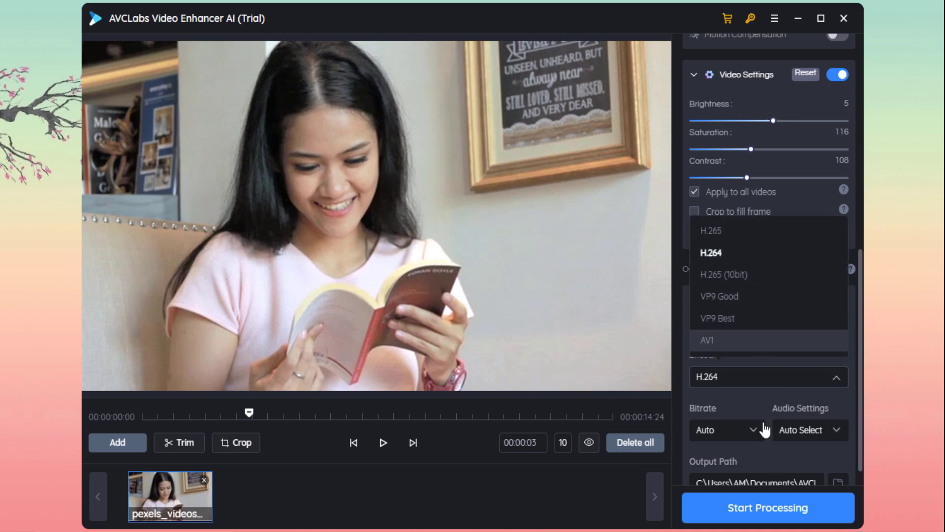
click(744, 435)
click(836, 437)
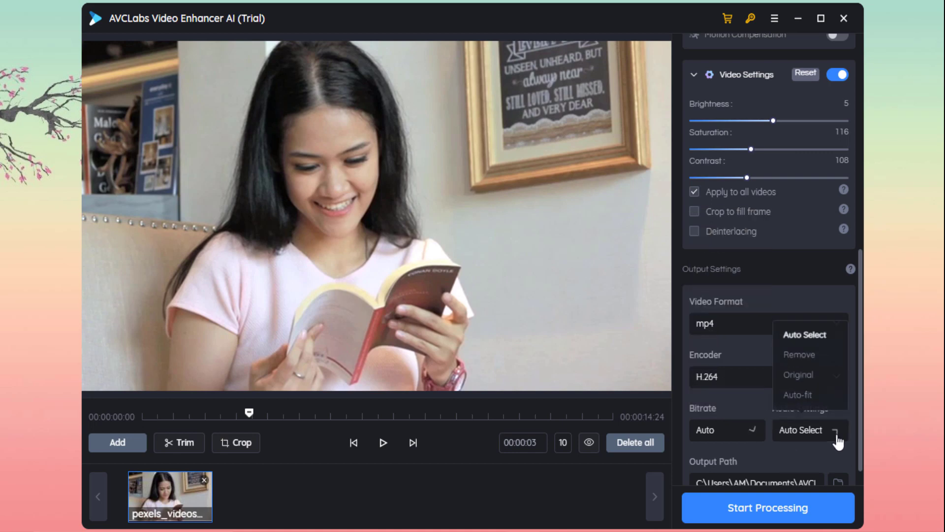
scroll(827, 436, down, 1)
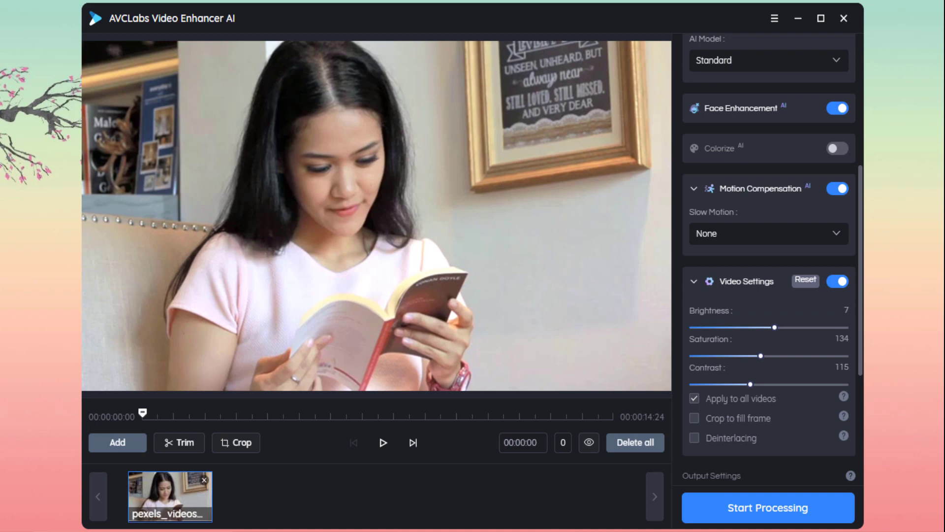
Start rendering the enhanced 4K version of the reading clip
click(768, 506)
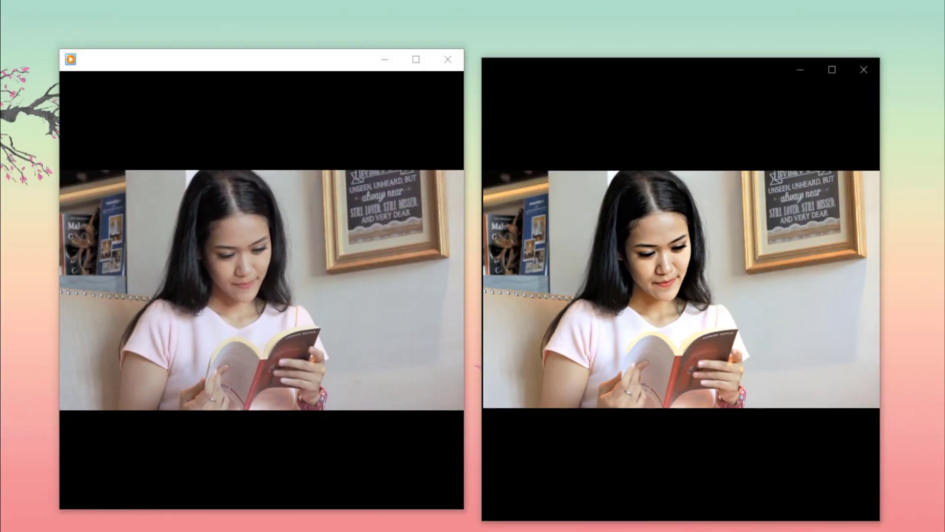
Play the original 360p clip and restart the enhanced clip from 0:00
click(712, 490)
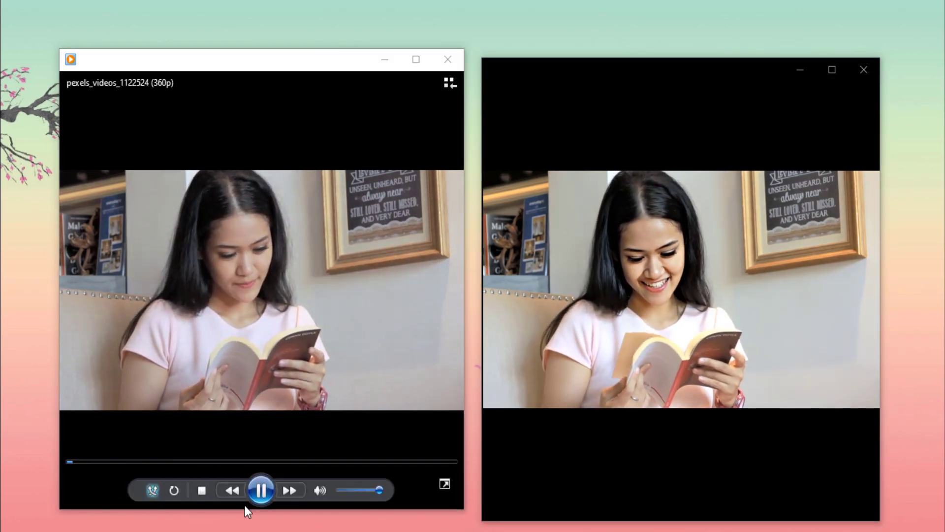
click(539, 454)
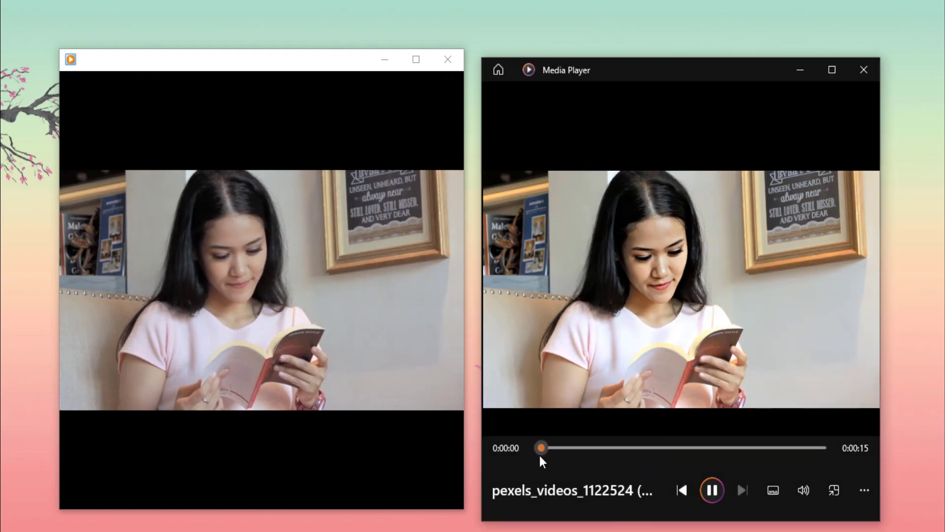